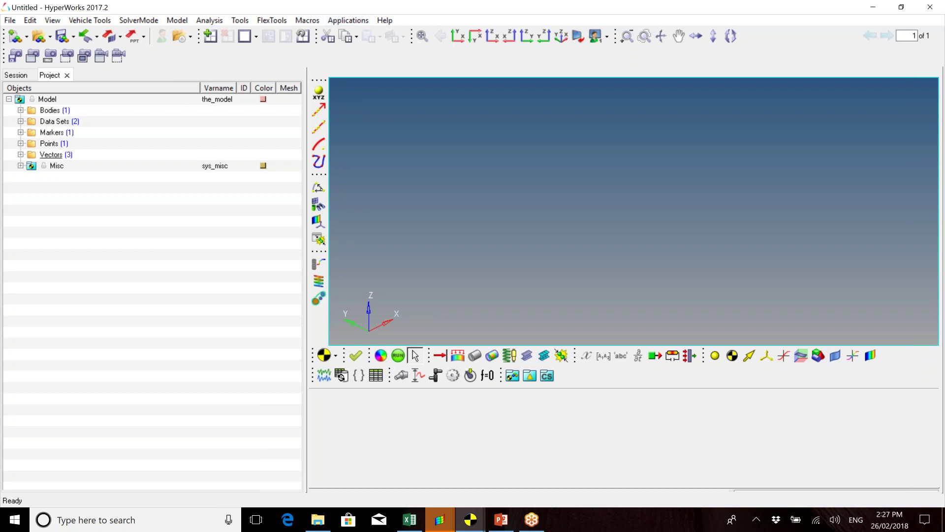
# Step: Open the Flex Prep tool and choose to create an Optistruct prp file and generate the h3d flexbody
pyautogui.click(269, 22)
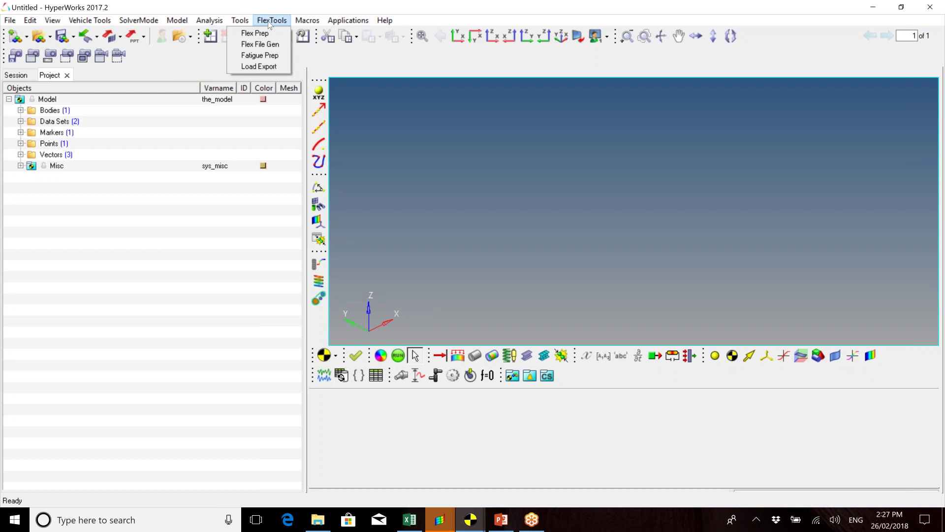
pyautogui.click(255, 33)
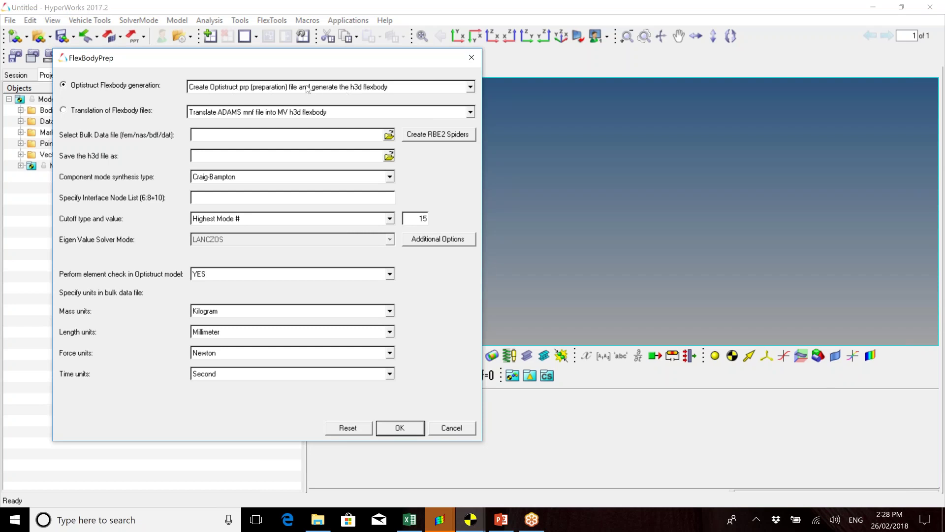
pyautogui.click(471, 87)
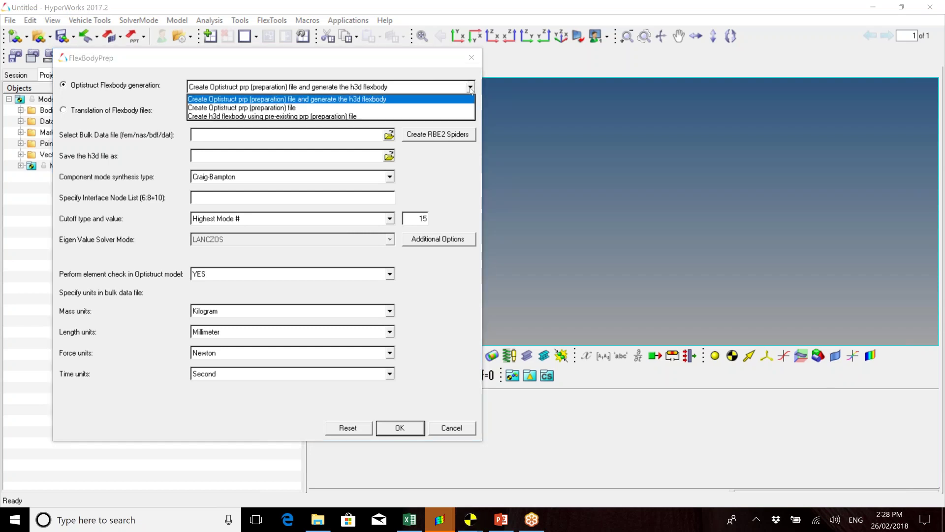
pyautogui.click(311, 99)
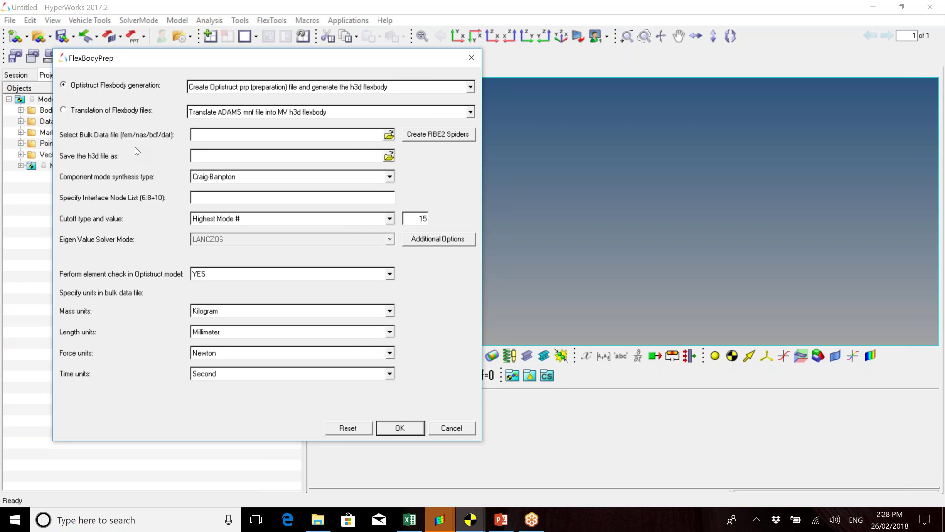
# Step: Select flex_left.fem from the Academia/Training/MotionSolve/Flexible-bodies folder as the bulk data file
pyautogui.click(389, 137)
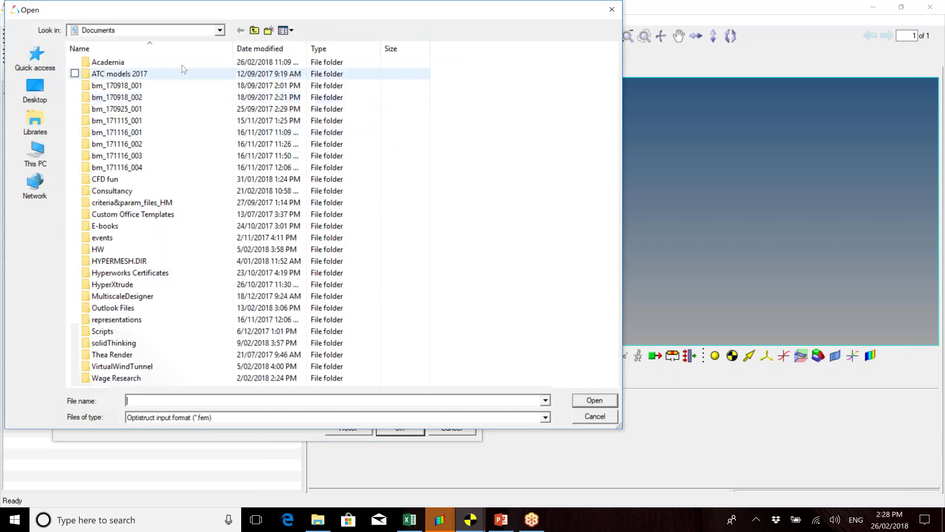
pyautogui.doubleClick(180, 63)
pyautogui.doubleClick(161, 86)
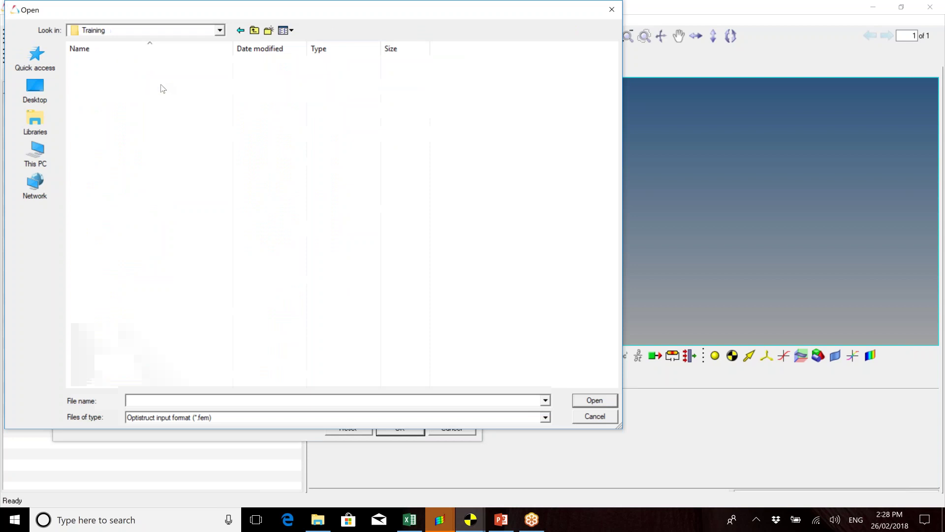
pyautogui.doubleClick(157, 108)
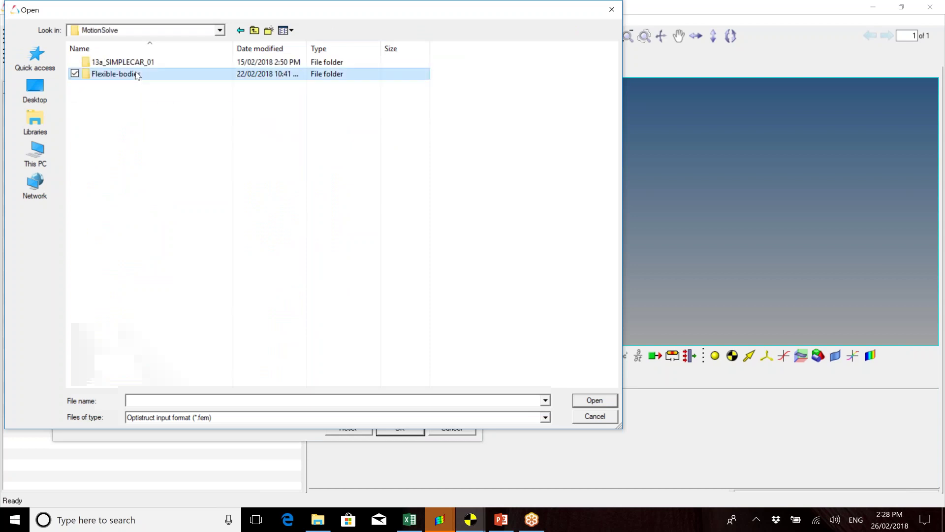
pyautogui.doubleClick(143, 73)
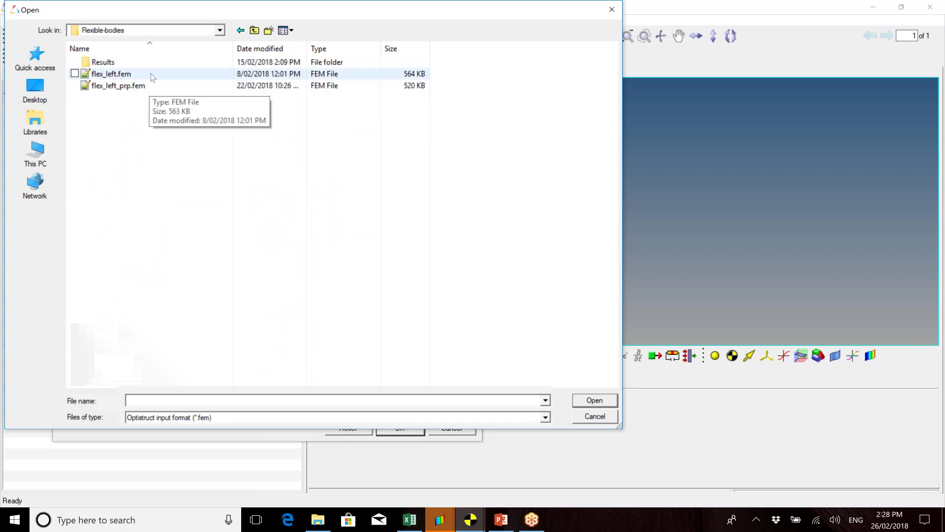
pyautogui.doubleClick(150, 73)
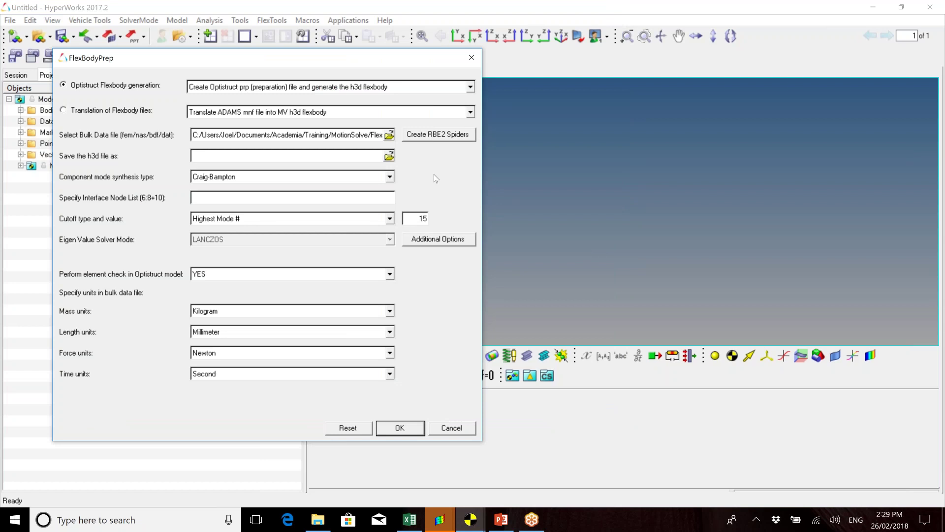
# Step: Open the bulk data model in HyperMesh for creating RBE2 spiders and try a superspider without selecting an interface node
pyautogui.click(427, 140)
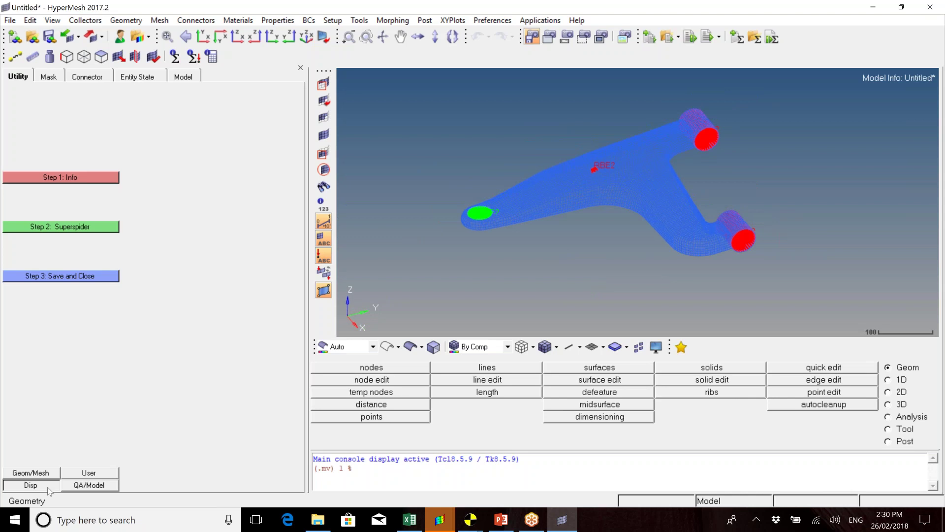
pyautogui.click(75, 475)
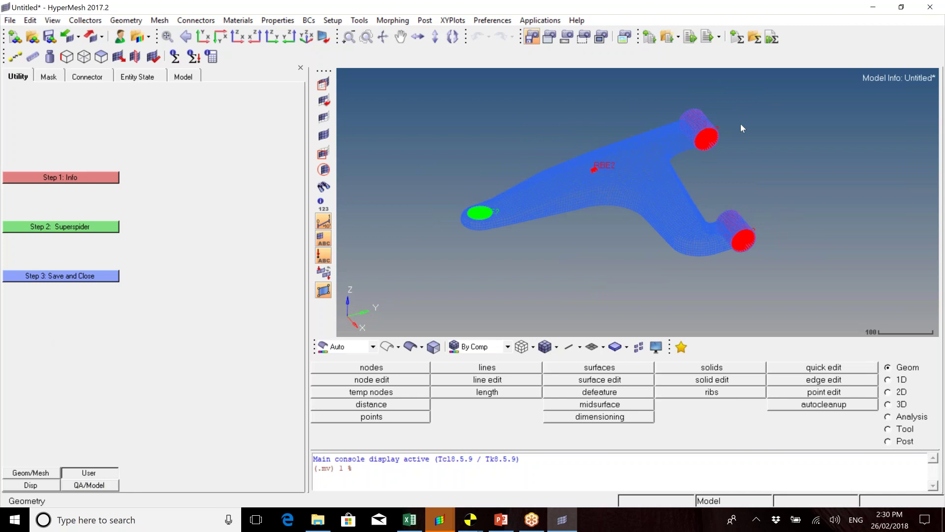
pyautogui.click(98, 229)
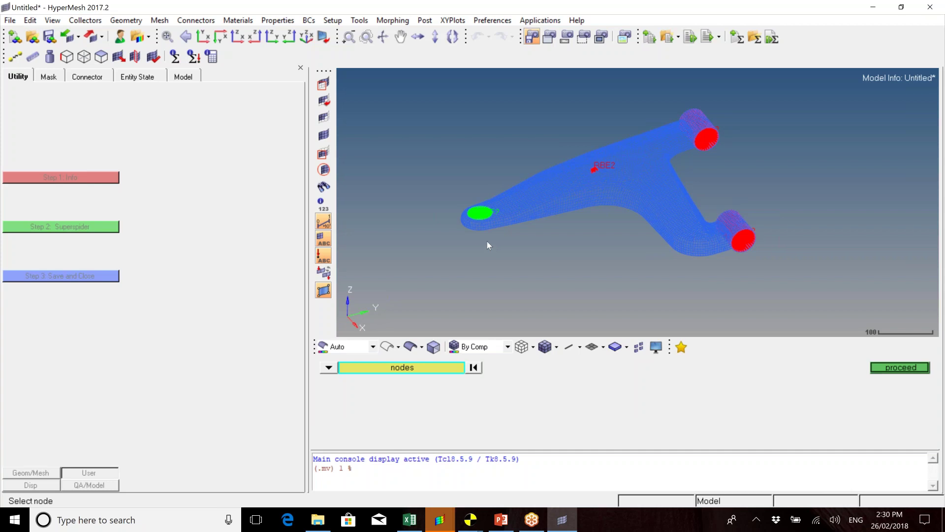
pyautogui.scroll(5, 479, 220)
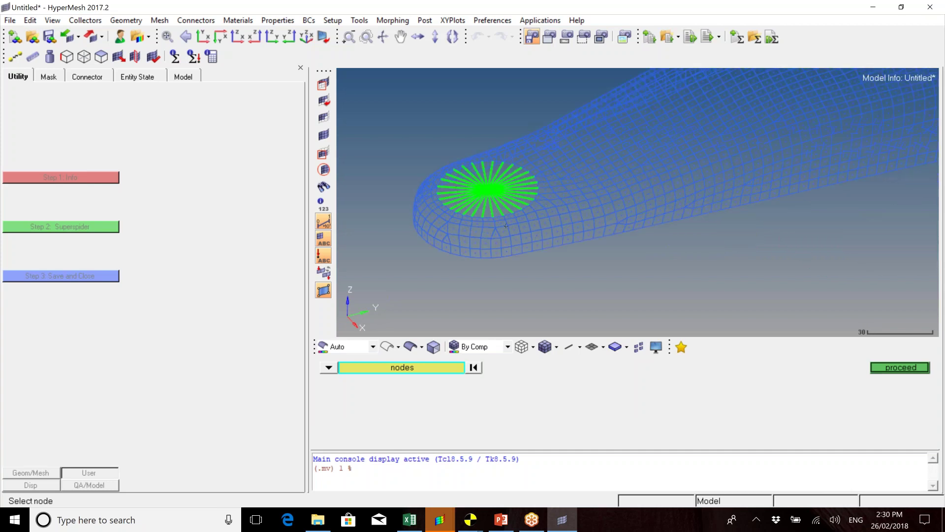
pyautogui.scroll(-5, 506, 226)
pyautogui.scroll(7, 593, 253)
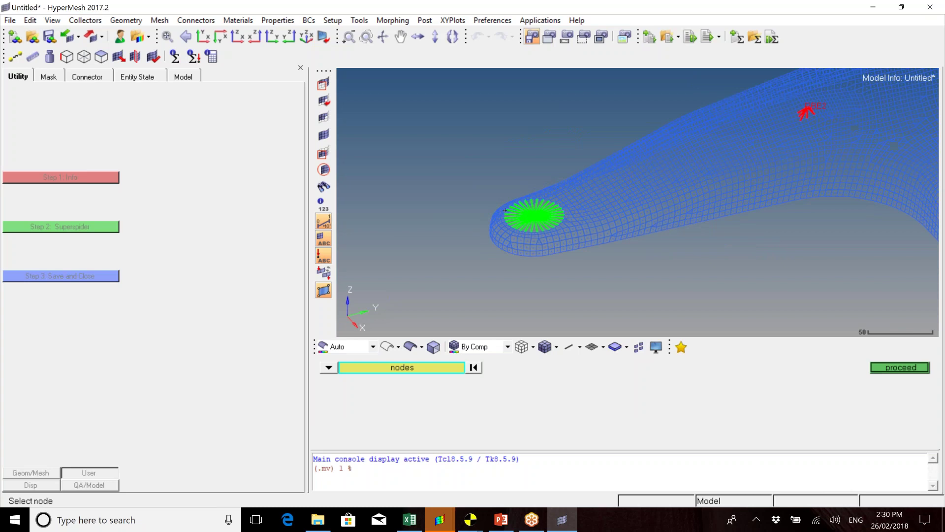
pyautogui.scroll(-6, 593, 254)
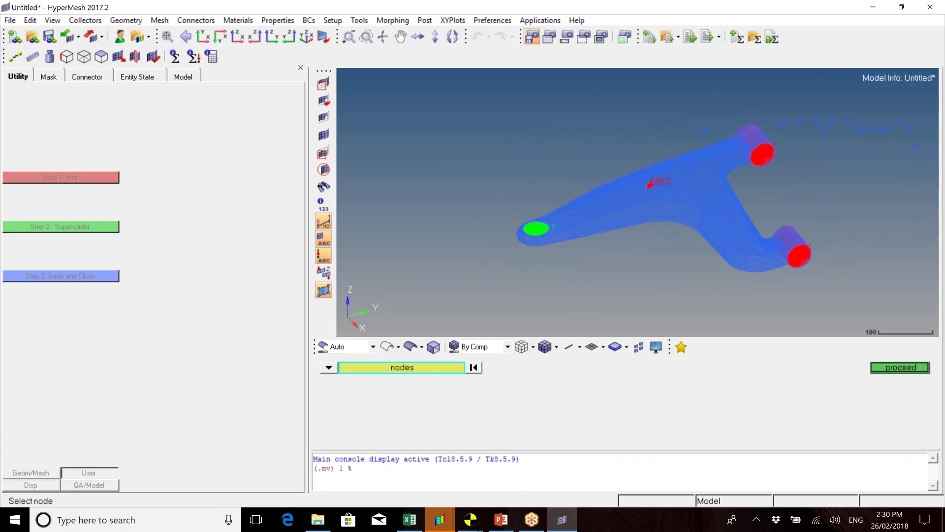
pyautogui.click(921, 367)
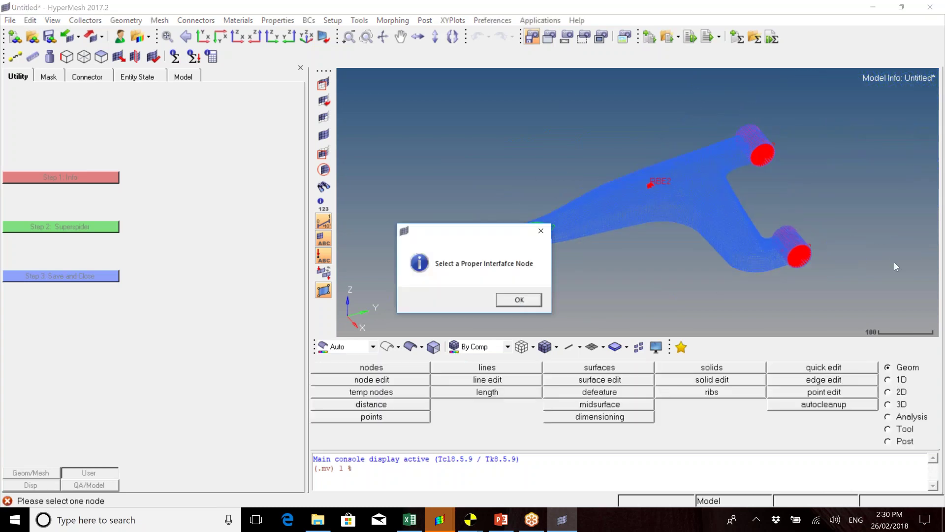
pyautogui.click(519, 301)
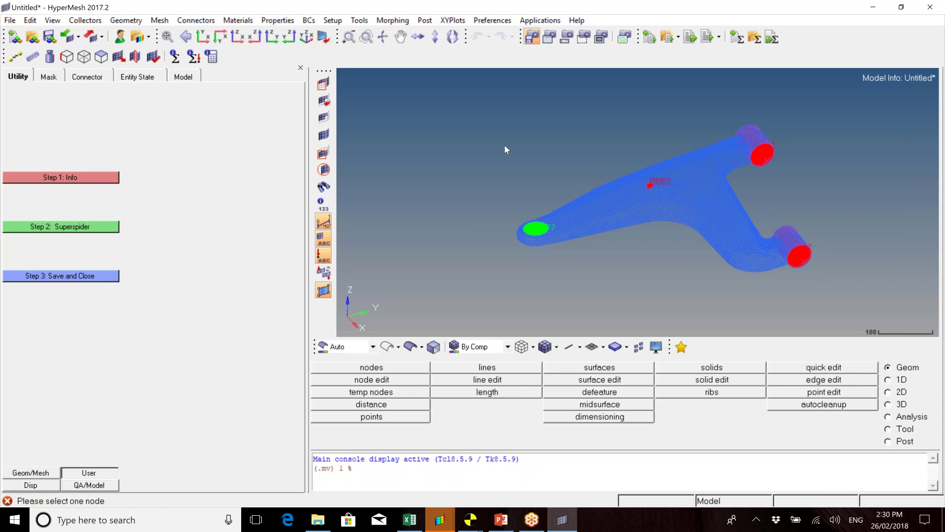
# Step: View the 1D element editing options and close HyperMesh without saving the model
pyautogui.click(889, 380)
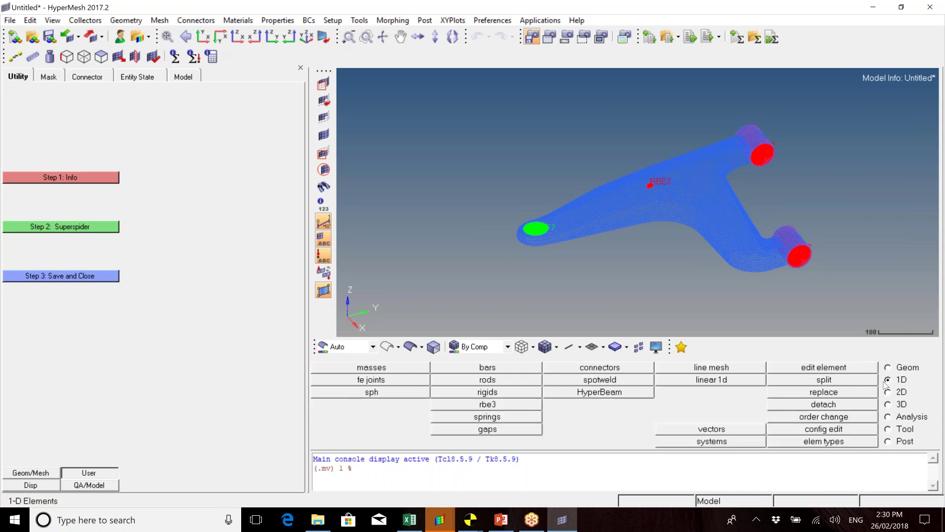
pyautogui.click(820, 369)
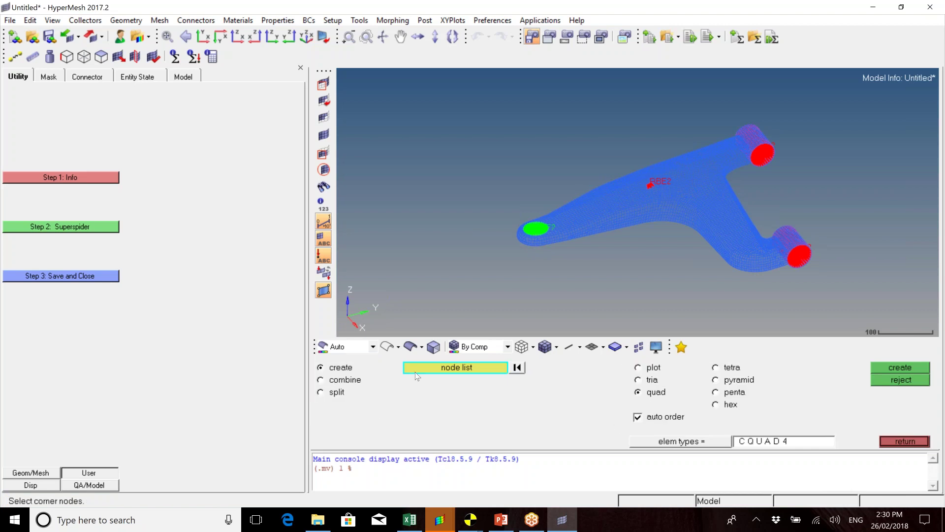
pyautogui.click(908, 442)
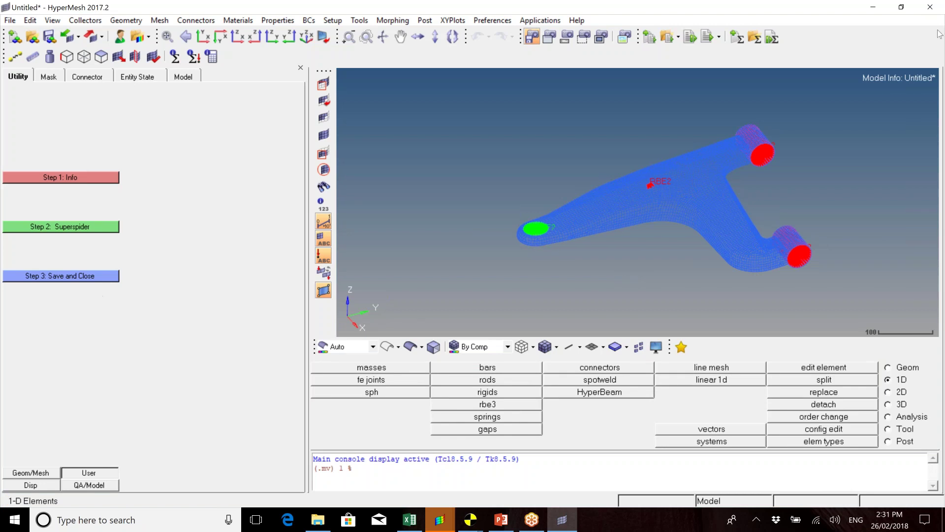
pyautogui.click(932, 7)
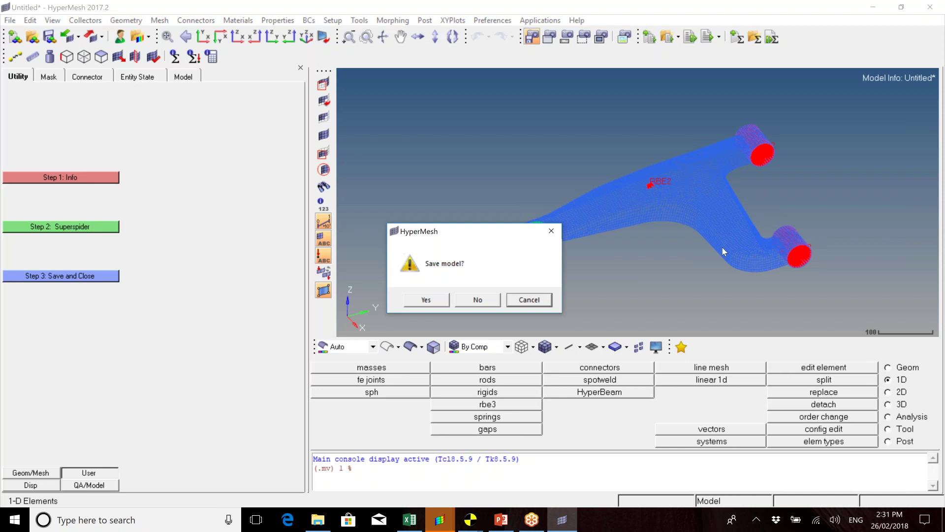
pyautogui.click(468, 300)
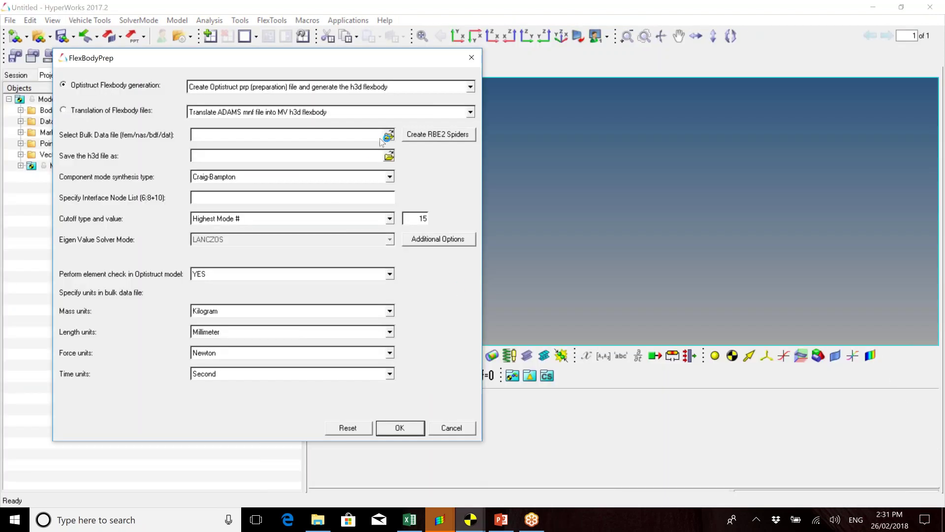
# Step: Select the flex_left bulk data file and set the output file to Flex_left.h3d in the Flexible-bodies folder
pyautogui.click(388, 135)
pyautogui.doubleClick(123, 92)
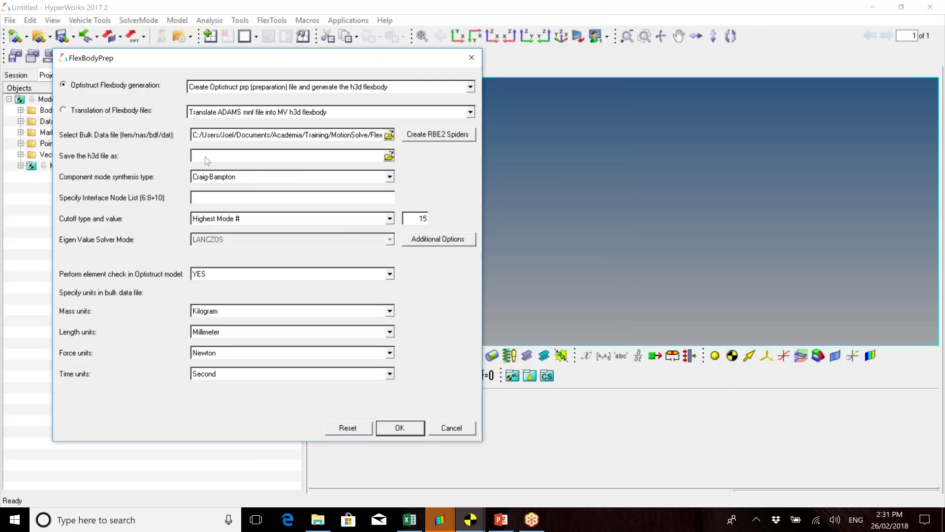
pyautogui.click(390, 157)
pyautogui.click(118, 86)
pyautogui.press('Return')
pyautogui.click(509, 263)
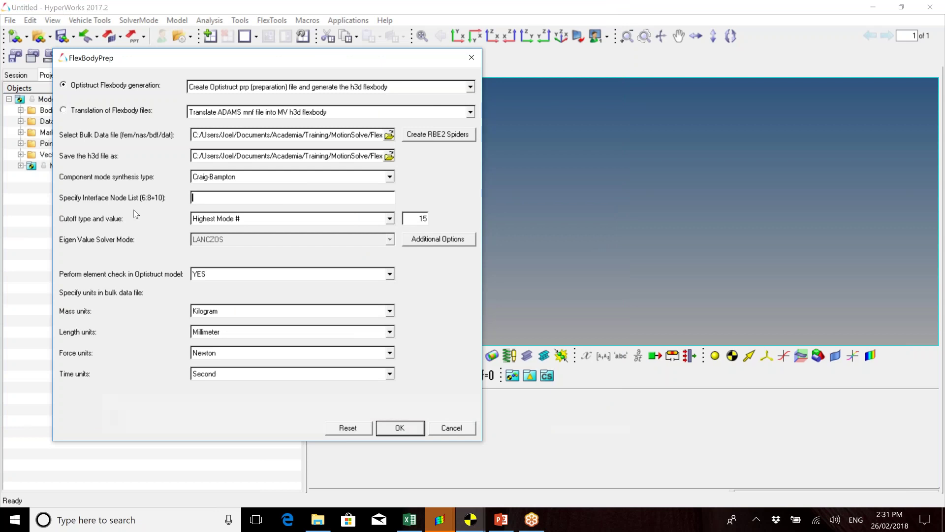
# Step: Set the interface node list to 4887+4888+4890:4891 and enable stress recovery in the additional options
pyautogui.write('4887+4888+4890')
pyautogui.write(':4891')
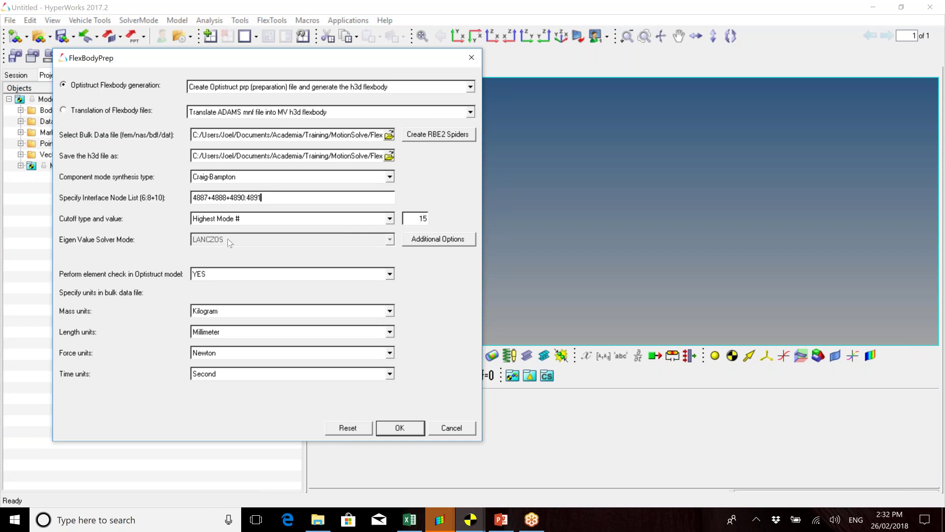
pyautogui.click(426, 244)
pyautogui.click(483, 262)
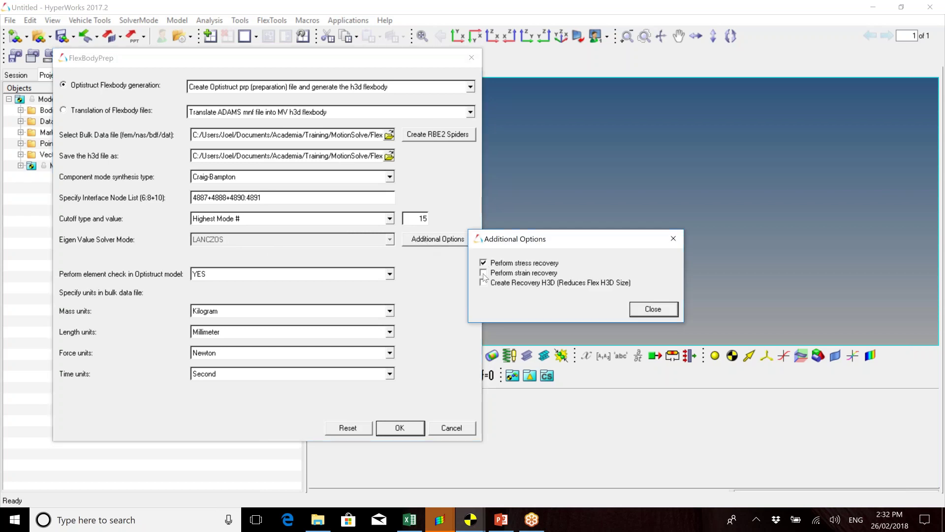
pyautogui.click(661, 309)
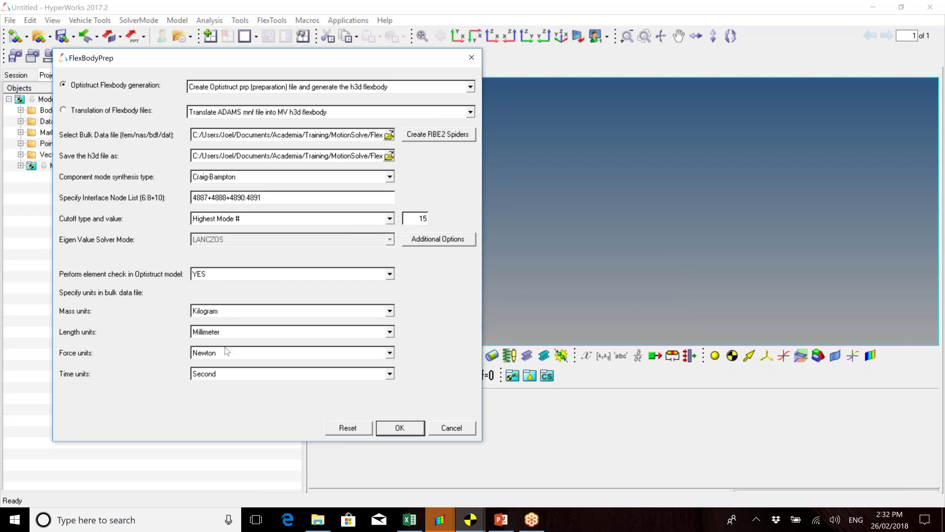
# Step: Run the flexbody generation with the current settings and close the solver output report
pyautogui.click(402, 428)
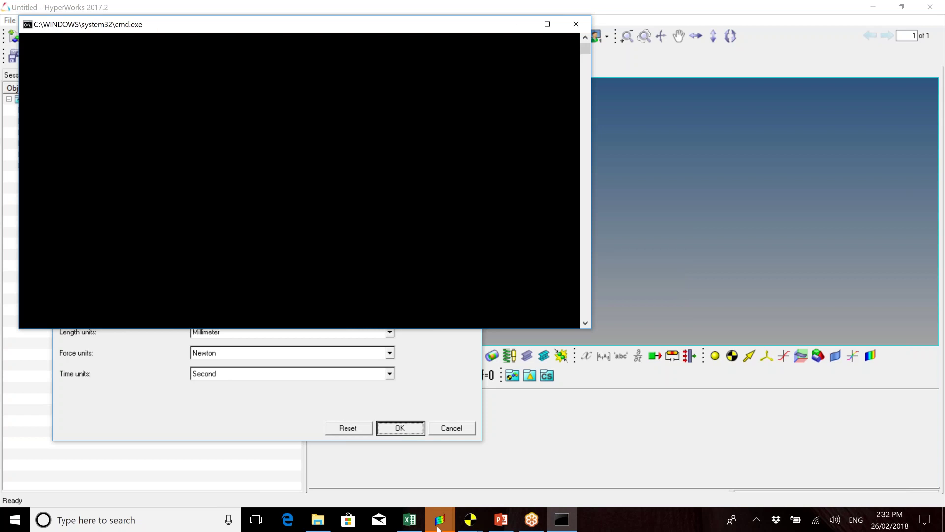
pyautogui.moveTo(438, 527)
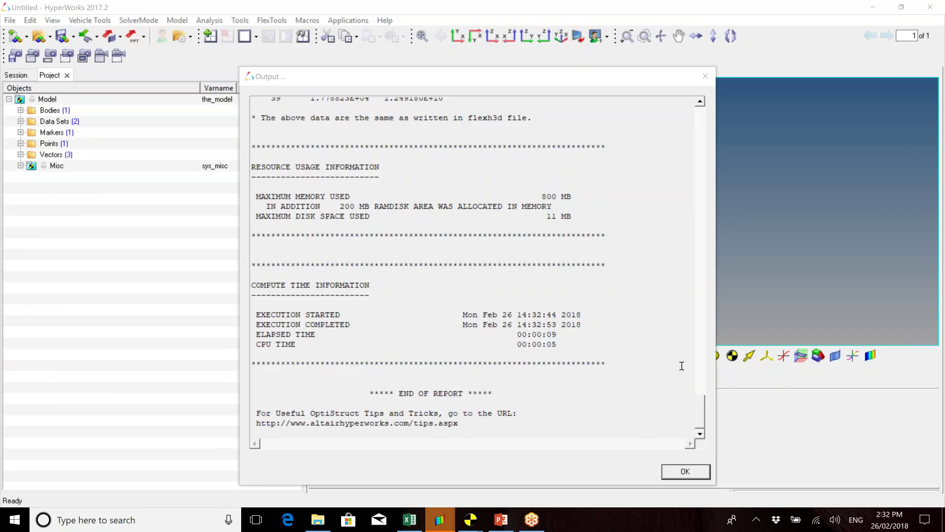
pyautogui.click(698, 473)
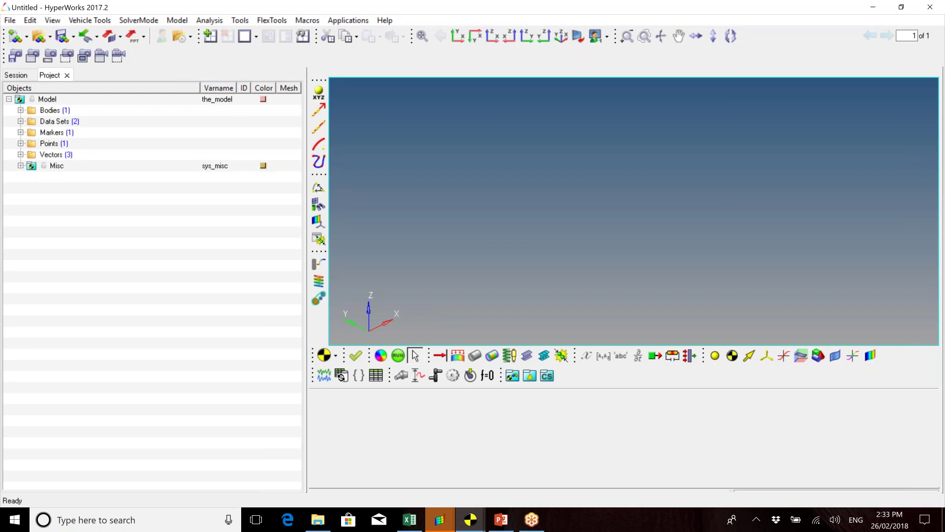
# Step: Reopen the Flex Prep tool and set it to flexbody file translation with the option to mirror an existing h3d flexbody
pyautogui.click(272, 21)
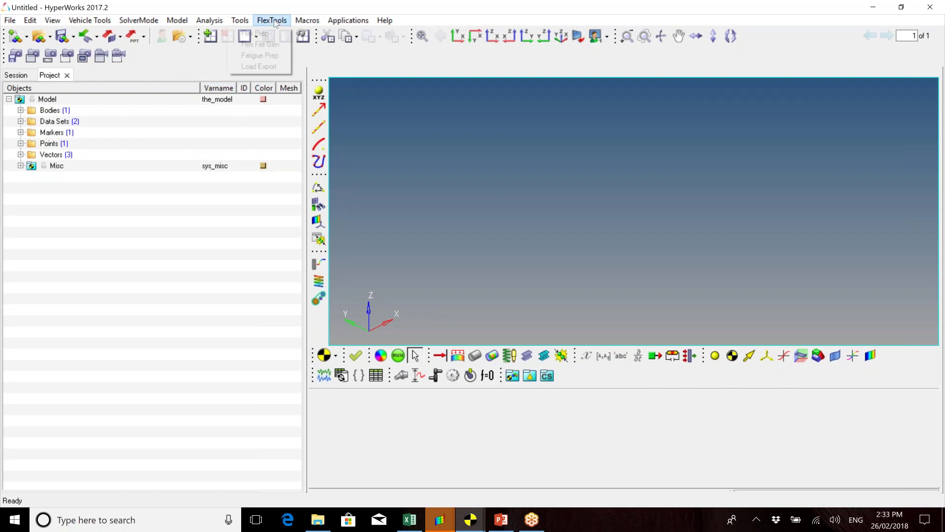
pyautogui.click(254, 33)
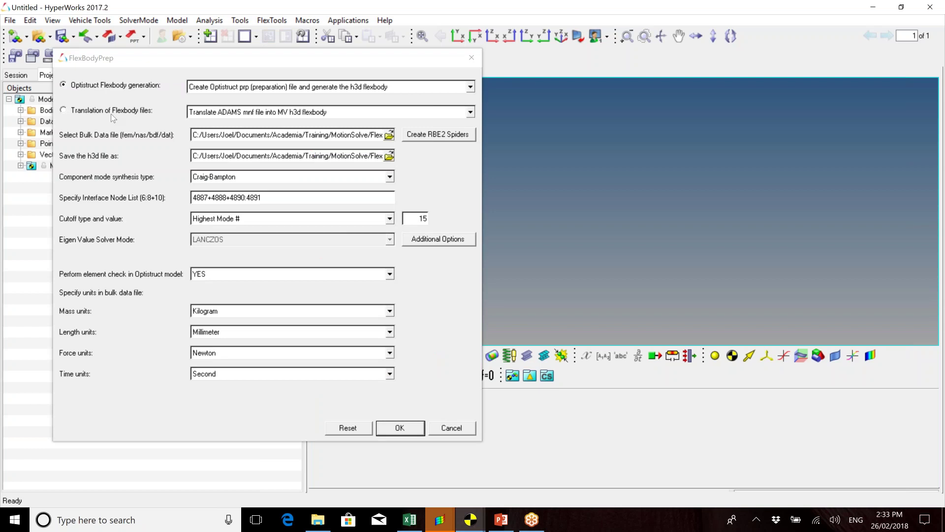
pyautogui.click(63, 110)
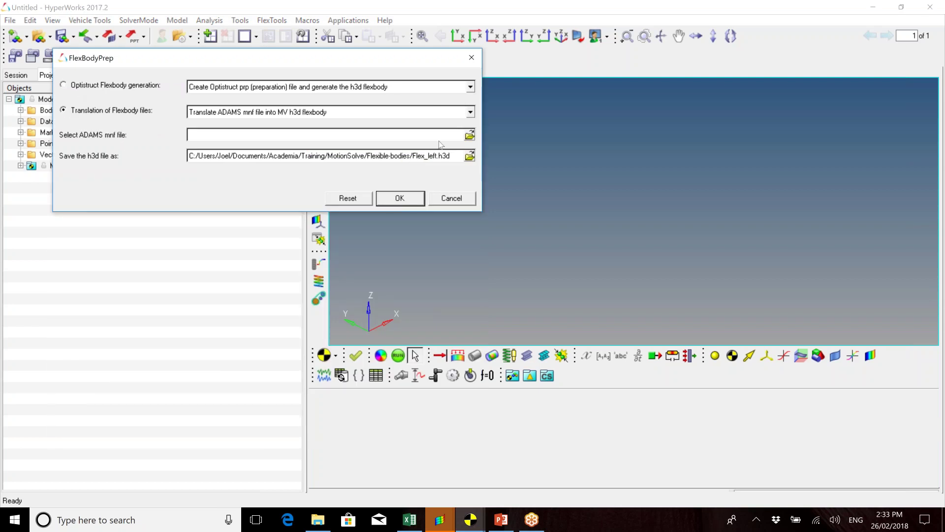
pyautogui.click(470, 112)
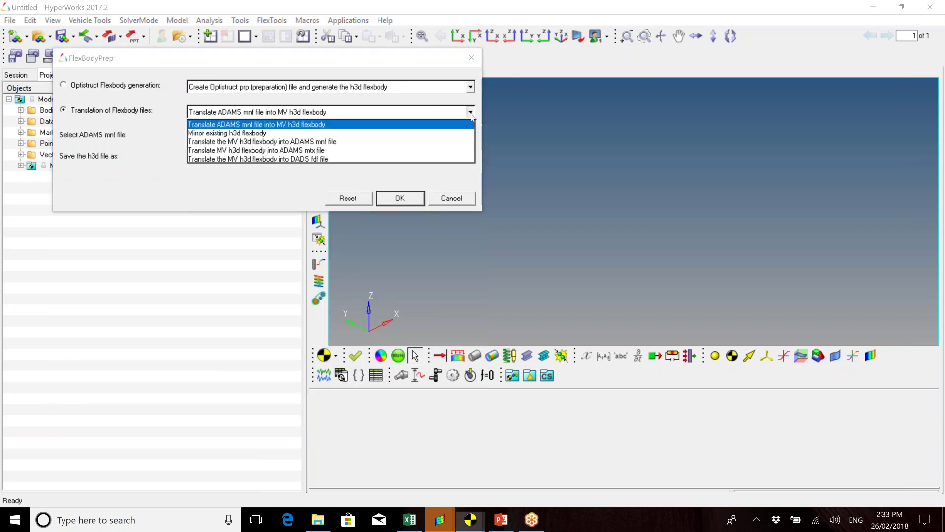
pyautogui.click(258, 134)
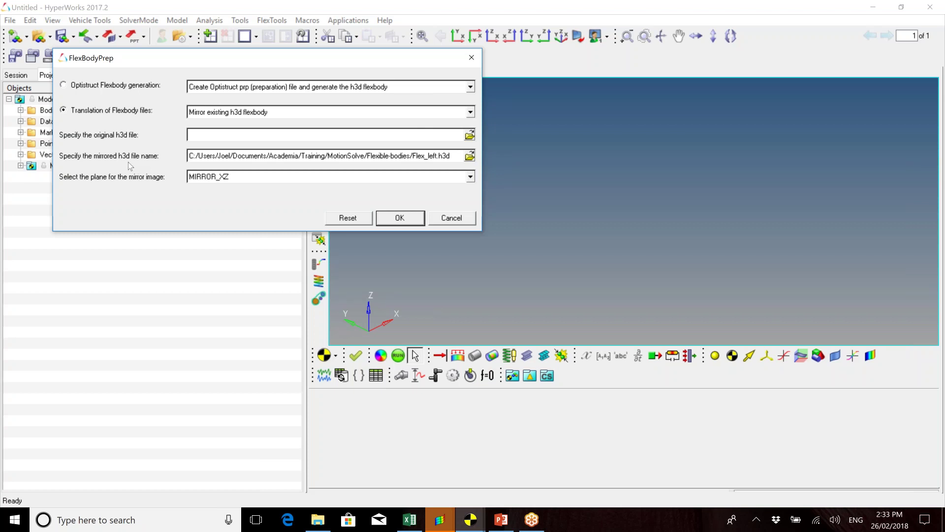
# Step: Cancel the flexbody mirroring setup and start an Assembly Wizard model for the front end of a vehicle with no driveline
pyautogui.click(464, 221)
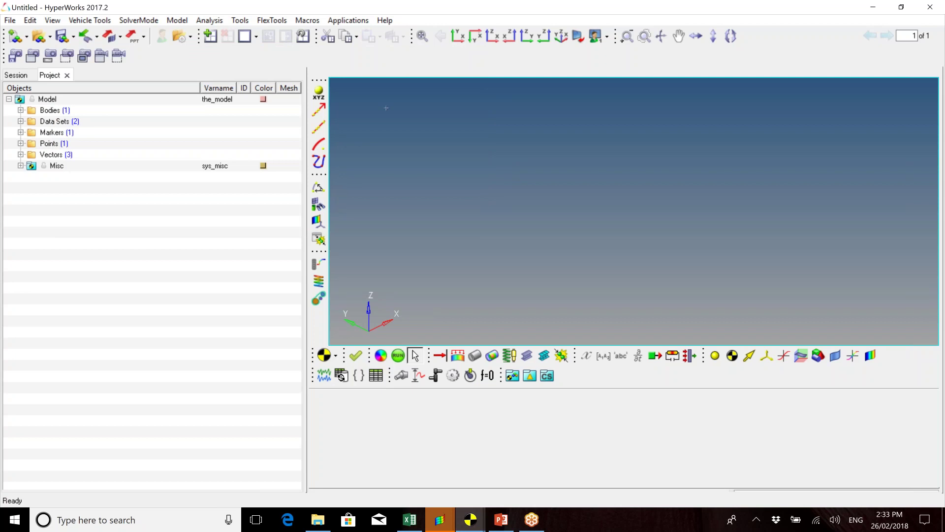
pyautogui.click(177, 20)
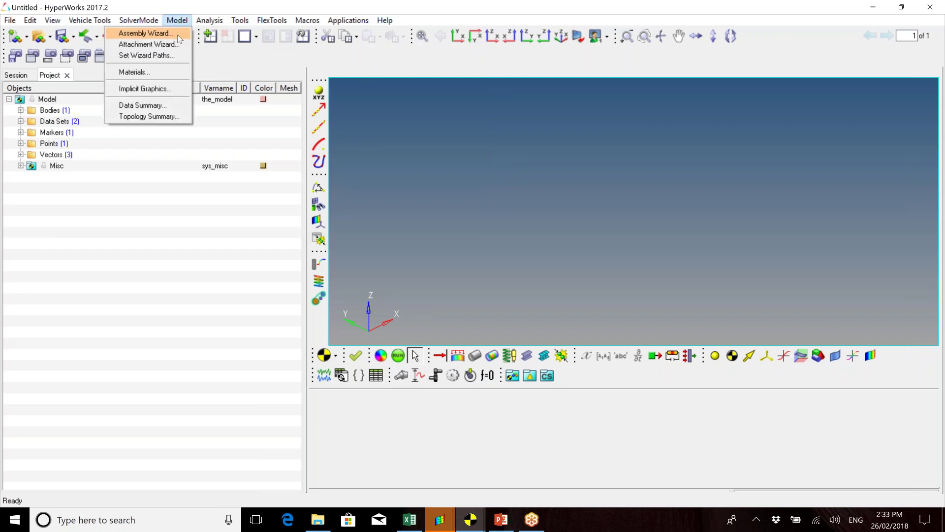
pyautogui.click(177, 34)
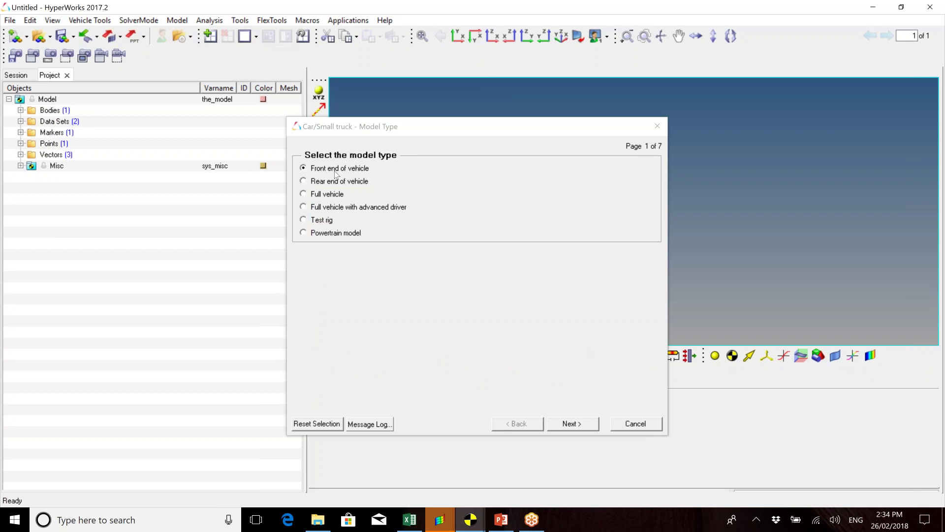
pyautogui.click(303, 194)
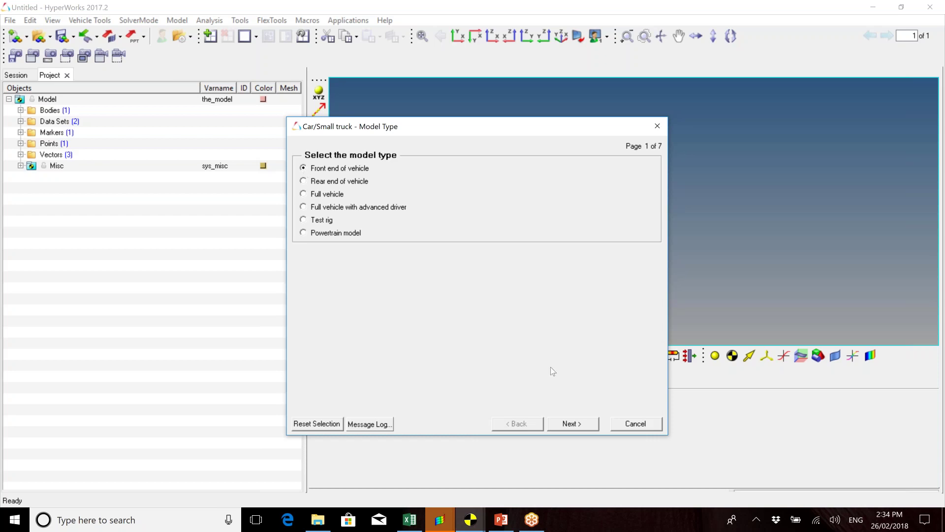
pyautogui.click(564, 425)
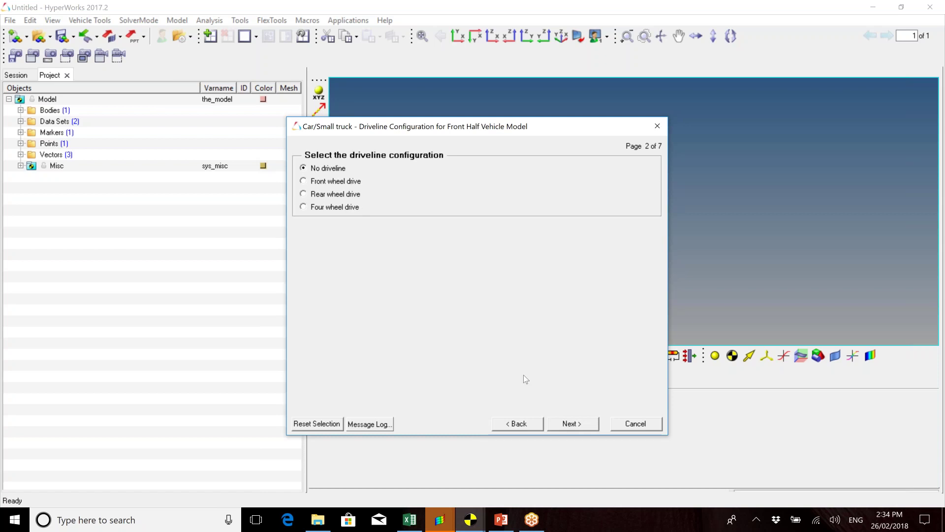
pyautogui.click(579, 424)
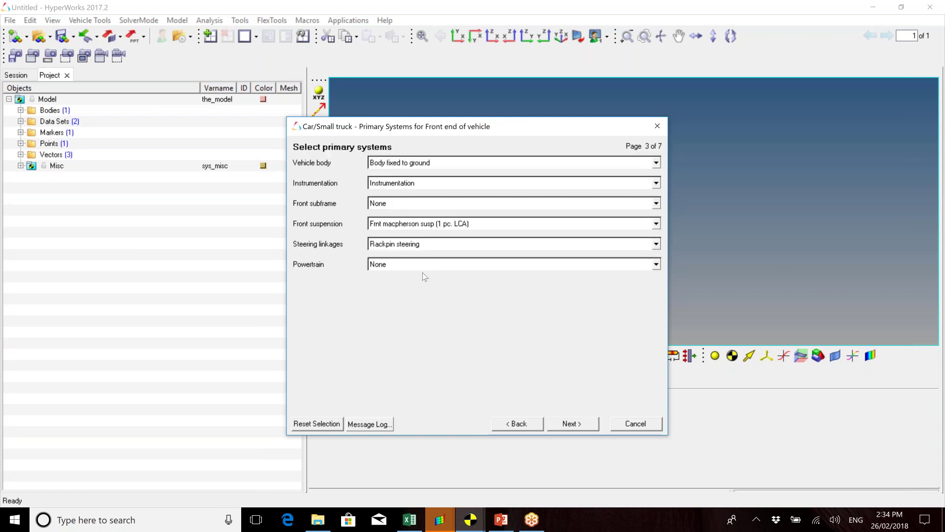